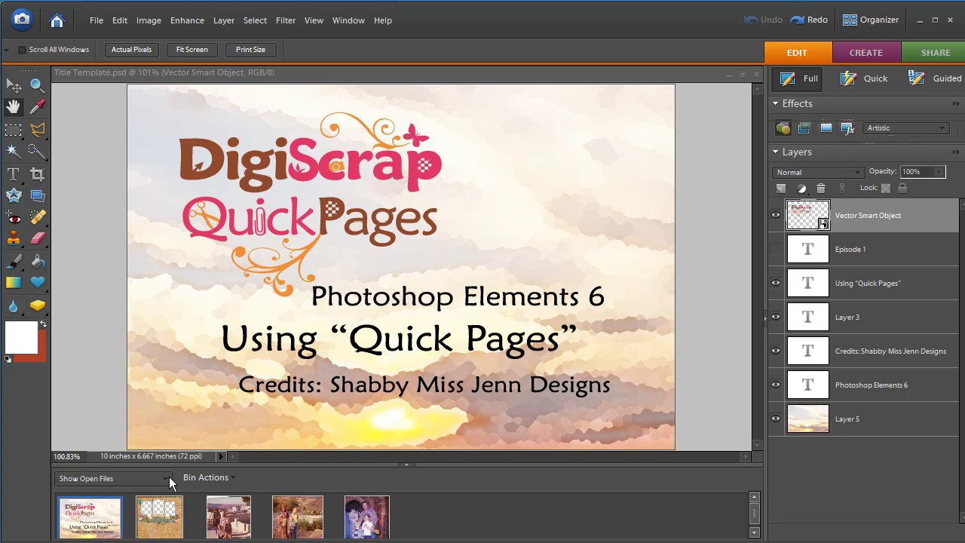
# - Make Tutorial 1.pse, the 12 × 12 inch quick page with three empty openings, the active document
pyautogui.click(160, 518)
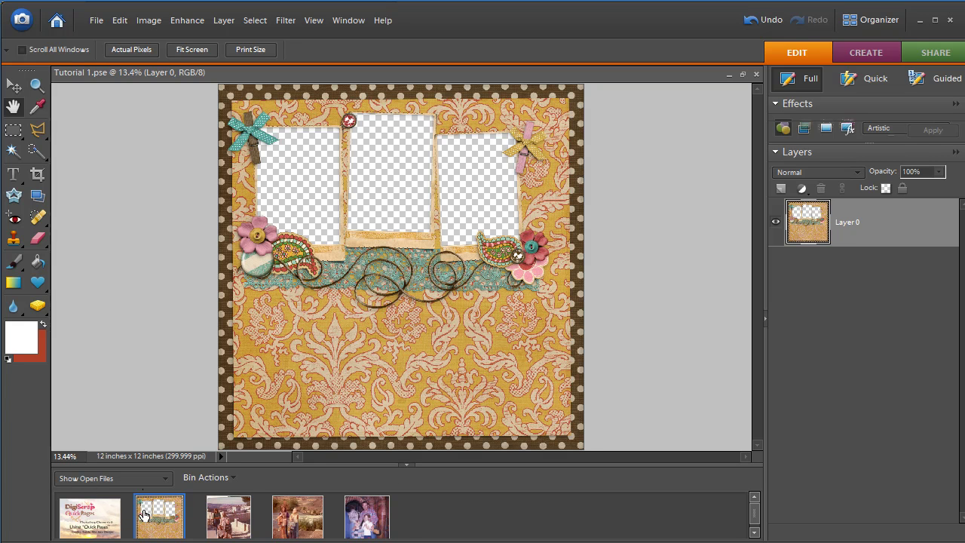
pyautogui.click(226, 517)
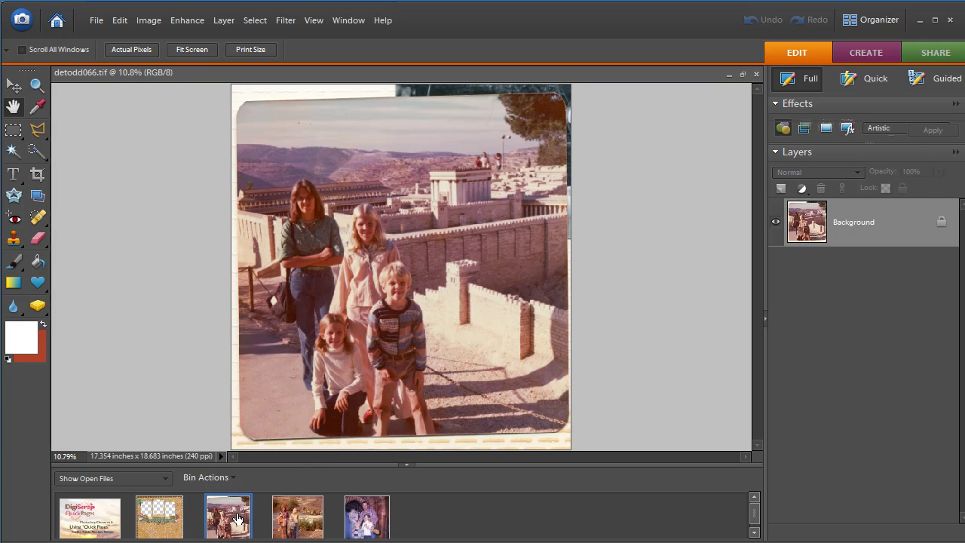
pyautogui.click(289, 519)
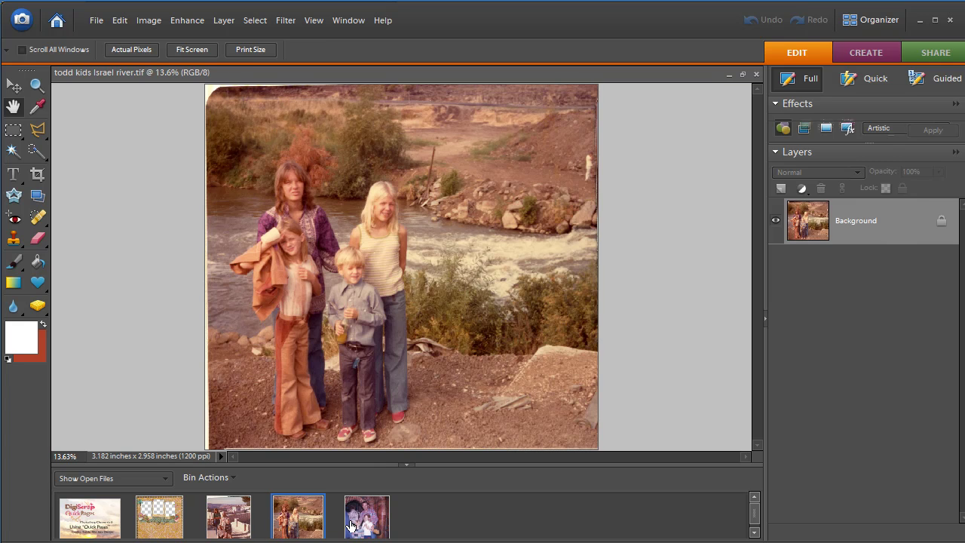
pyautogui.click(161, 515)
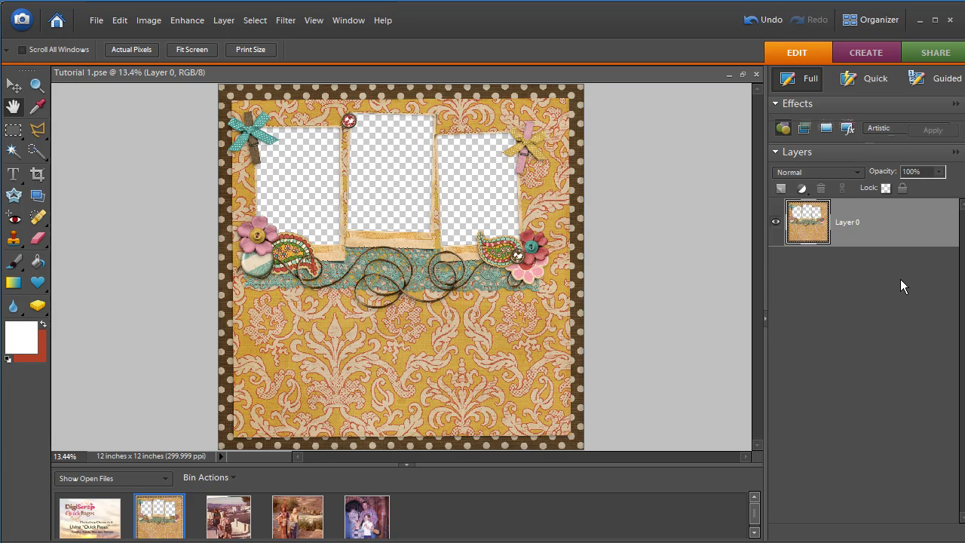
pyautogui.click(98, 528)
# - Bring the Title Template.psd title page back to the front from the Project Bin
pyautogui.click(155, 516)
pyautogui.click(94, 519)
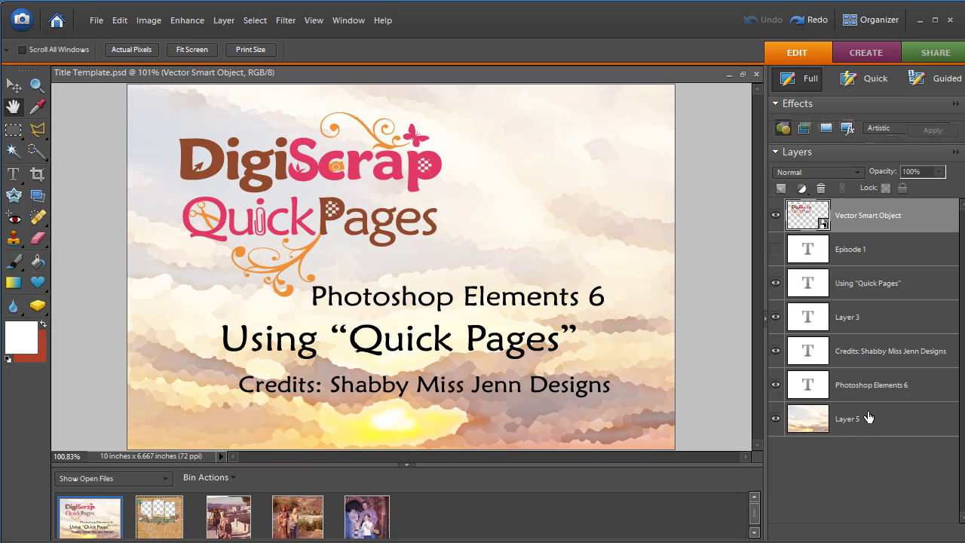
pyautogui.click(804, 421)
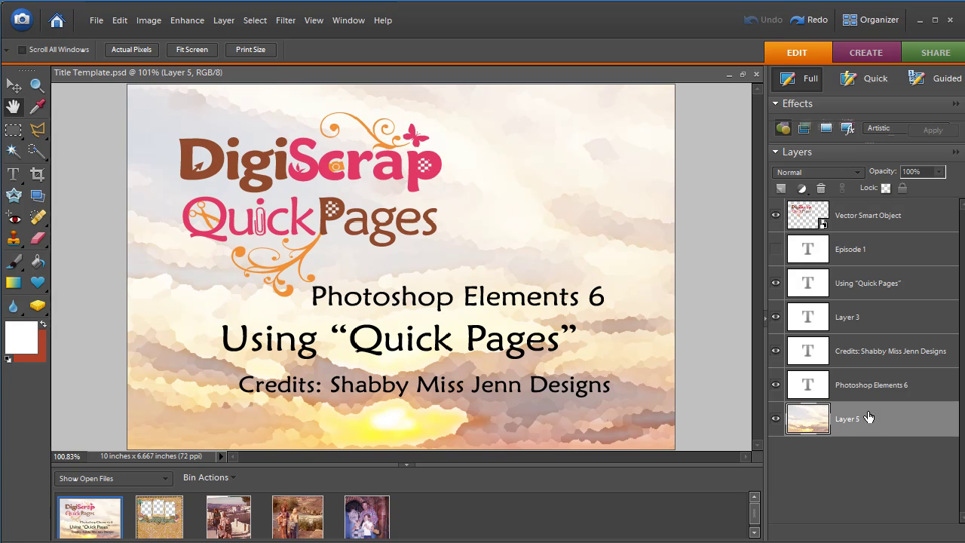
pyautogui.click(774, 423)
pyautogui.click(774, 423)
pyautogui.click(829, 214)
pyautogui.click(774, 217)
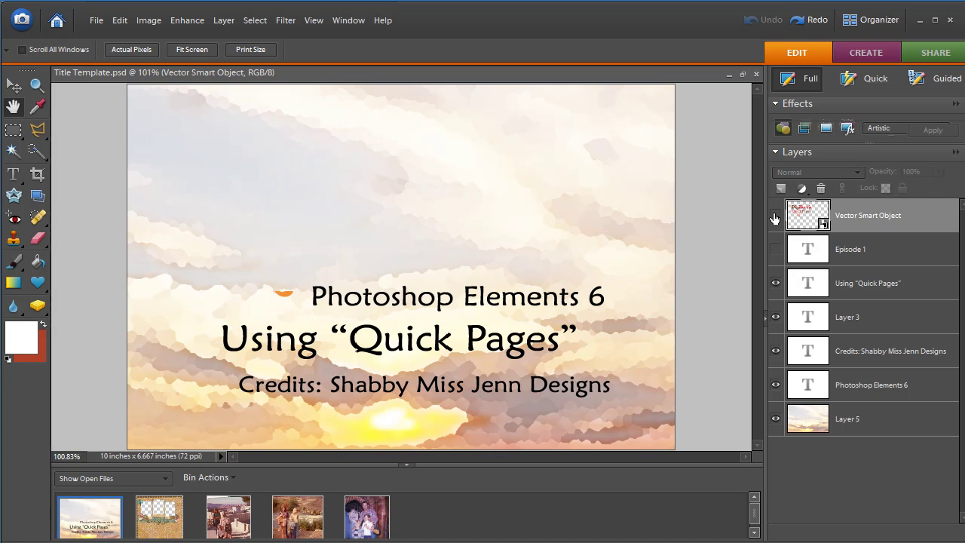
pyautogui.click(774, 216)
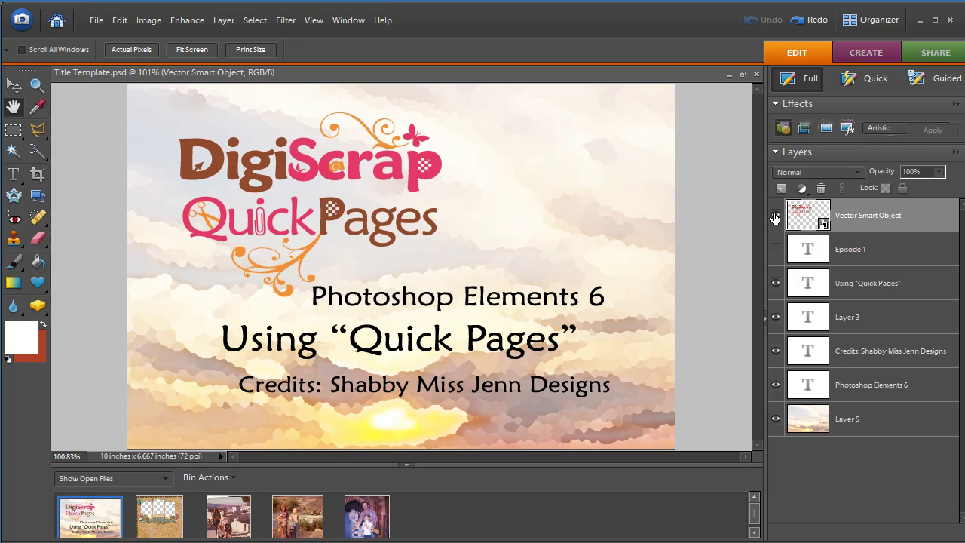
pyautogui.click(775, 421)
pyautogui.click(775, 421)
pyautogui.click(776, 421)
pyautogui.click(775, 421)
pyautogui.moveTo(876, 219); pyautogui.dragTo(821, 188)
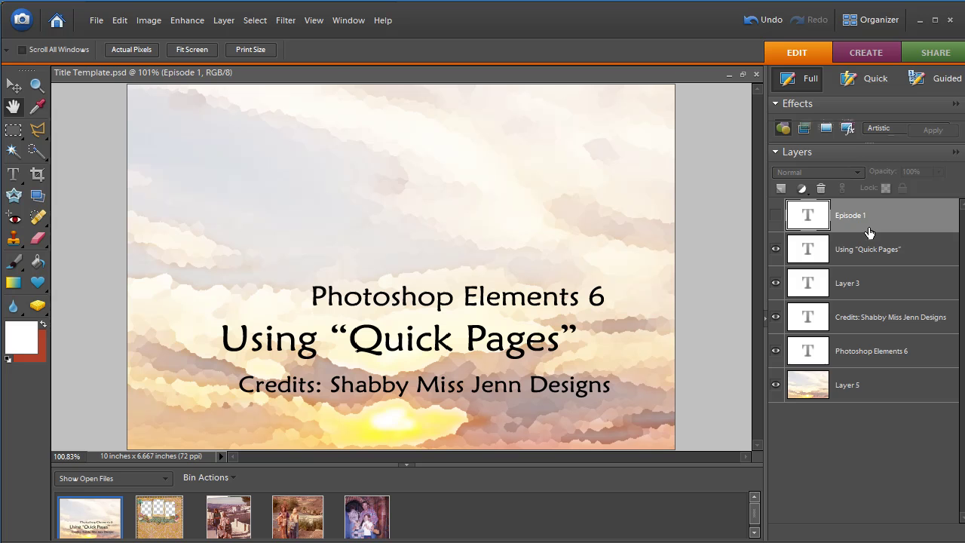
pyautogui.click(119, 21)
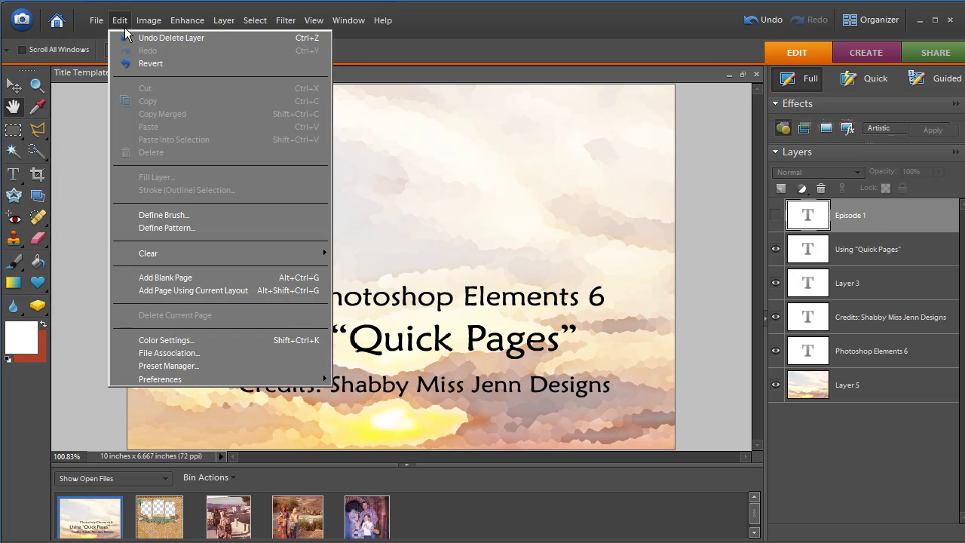
pyautogui.click(139, 40)
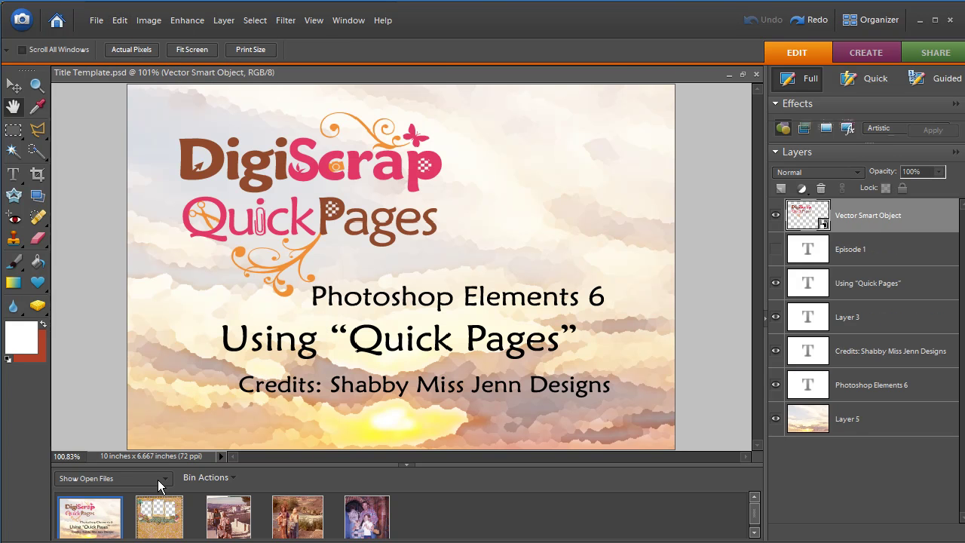
pyautogui.click(159, 516)
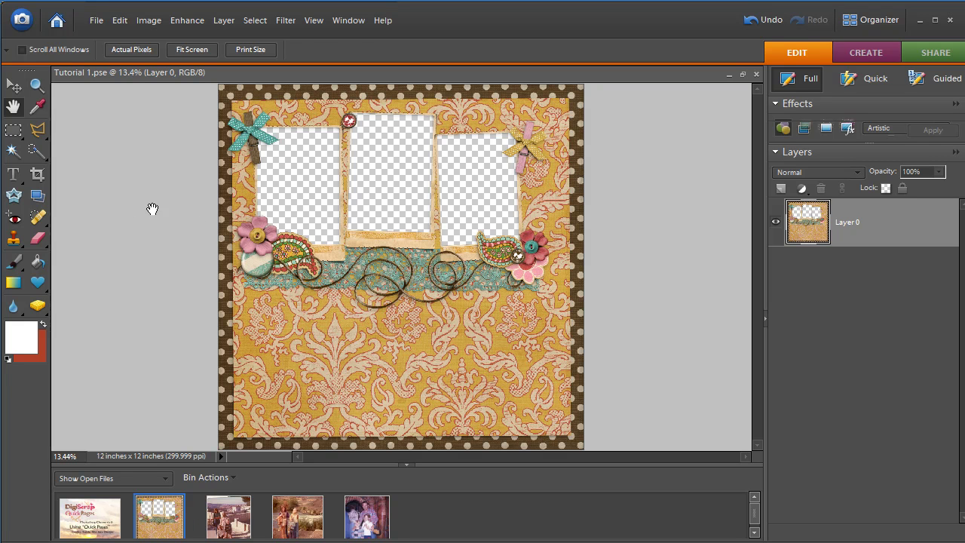
# - Zoom the Tutorial 1.pse canvas to 25% on the frame openings
pyautogui.click(37, 86)
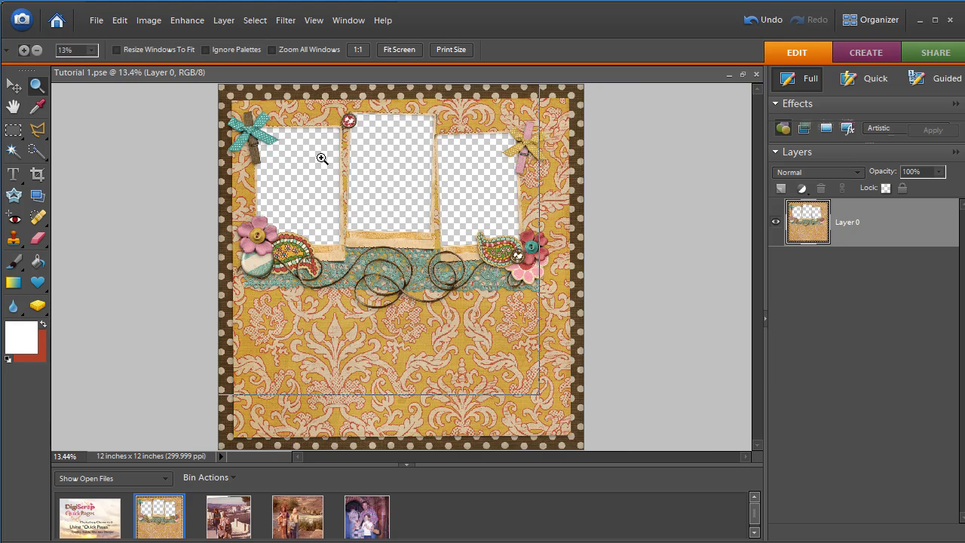
pyautogui.click(395, 175)
pyautogui.click(396, 175)
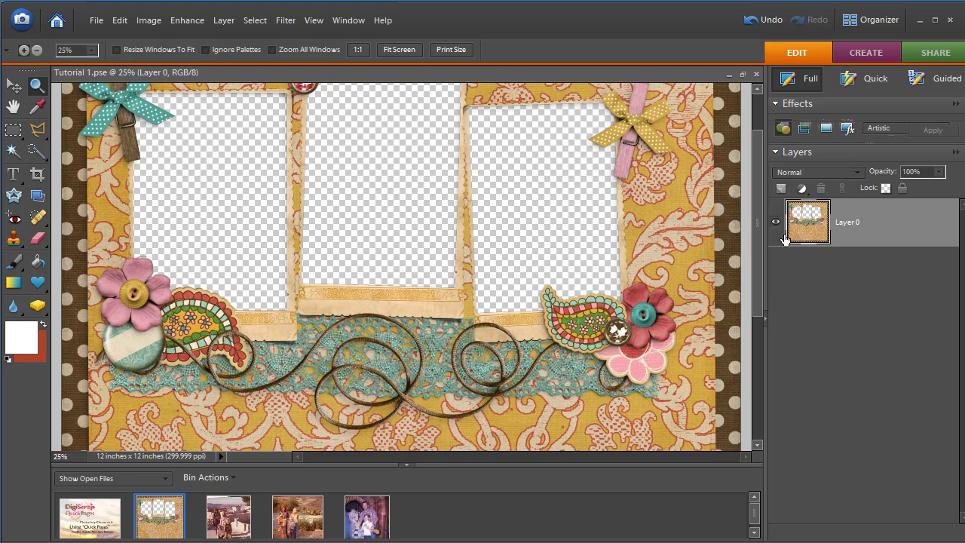
pyautogui.moveTo(762, 254); pyautogui.dragTo(763, 227)
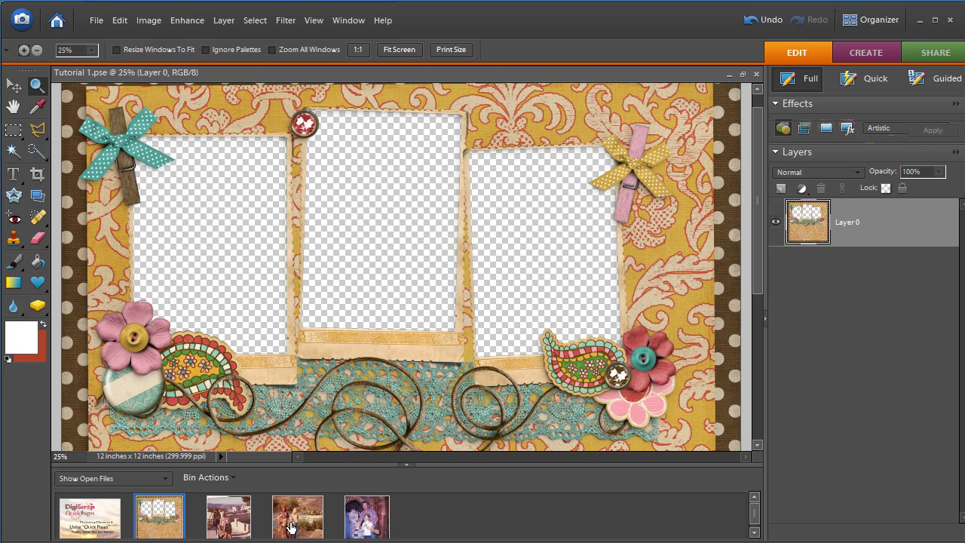
# - Drag the man-with-two-children photo onto the page and move its layer below Layer 0
pyautogui.click(367, 522)
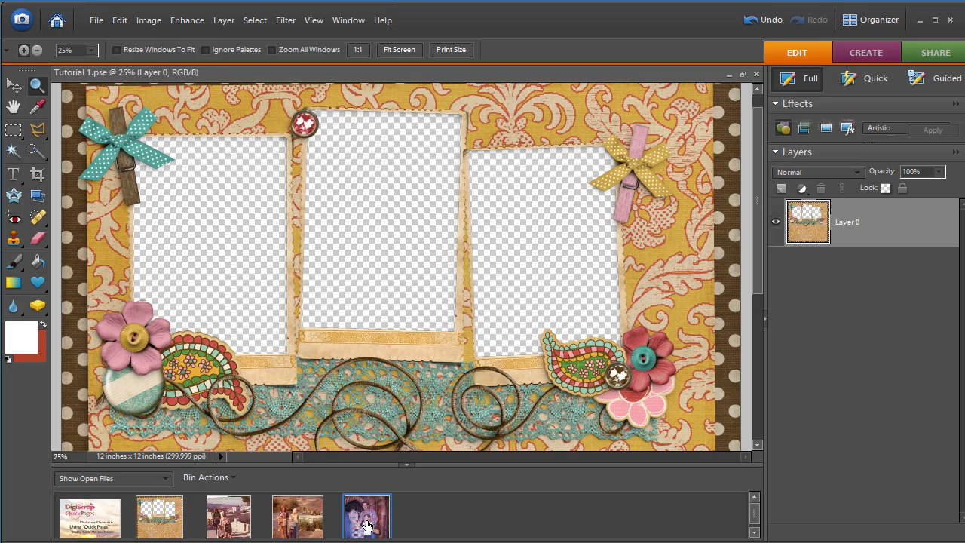
pyautogui.moveTo(368, 526); pyautogui.dragTo(379, 238)
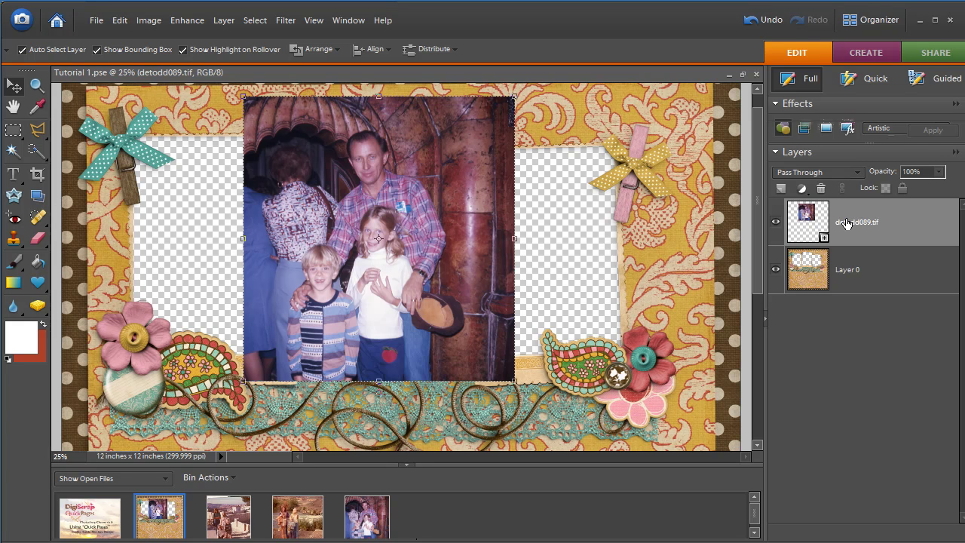
pyautogui.moveTo(846, 222); pyautogui.dragTo(840, 289)
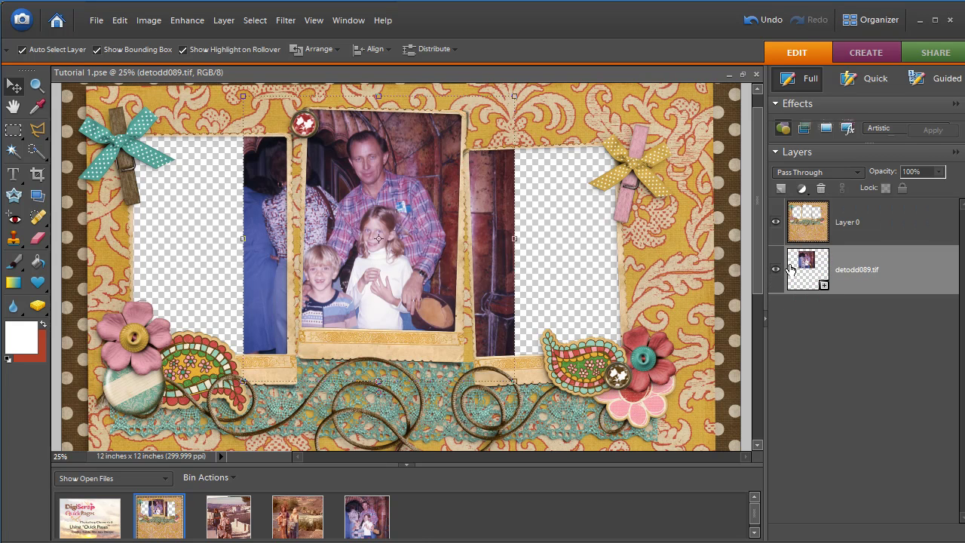
# - Simplify the detodd089.tif photo layer and nudge the photo slightly right in the middle opening
pyautogui.rightClick(833, 268)
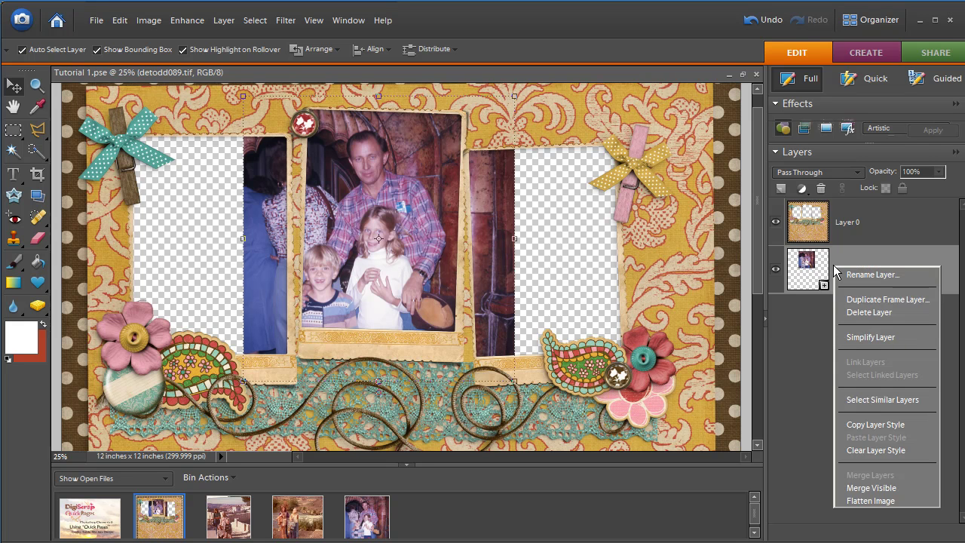
pyautogui.click(843, 336)
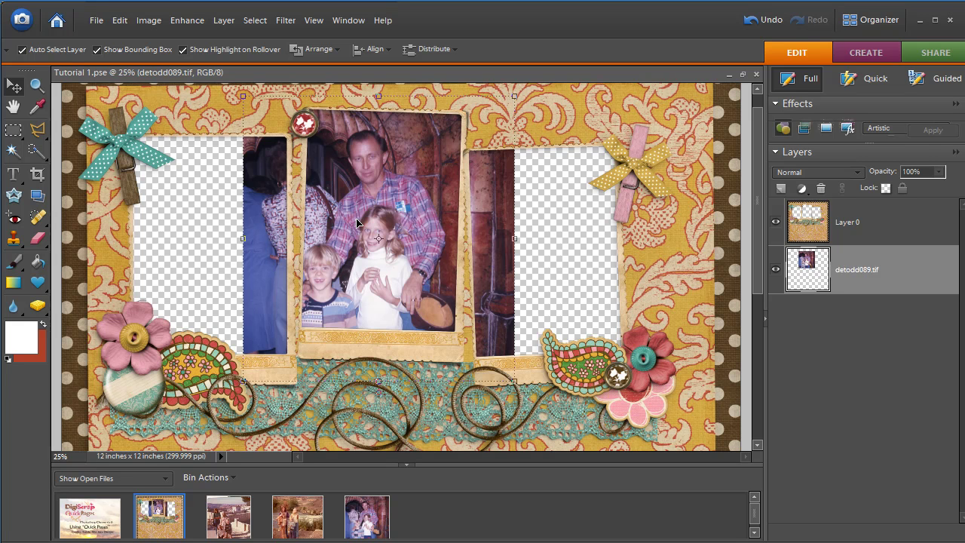
pyautogui.moveTo(356, 221); pyautogui.dragTo(369, 214)
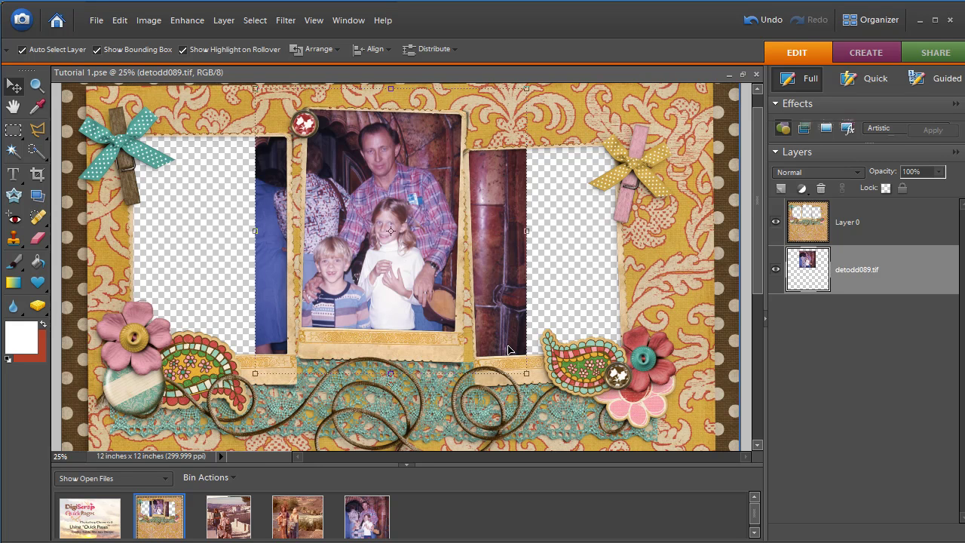
# - Scale the detodd089.tif photo down to 98.6% × 99.5% and commit the transform
pyautogui.click(257, 371)
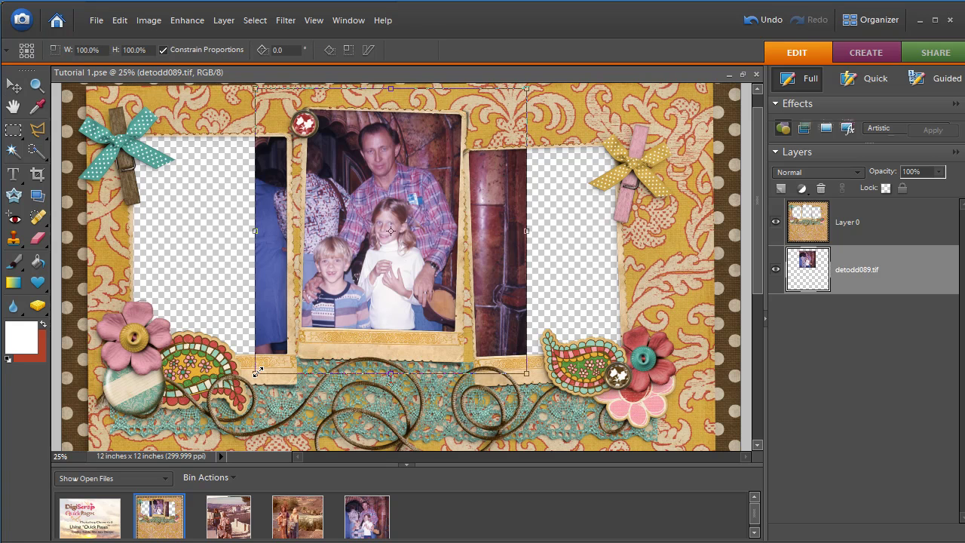
pyautogui.moveTo(257, 372); pyautogui.dragTo(261, 368)
pyautogui.moveTo(527, 85); pyautogui.dragTo(519, 98)
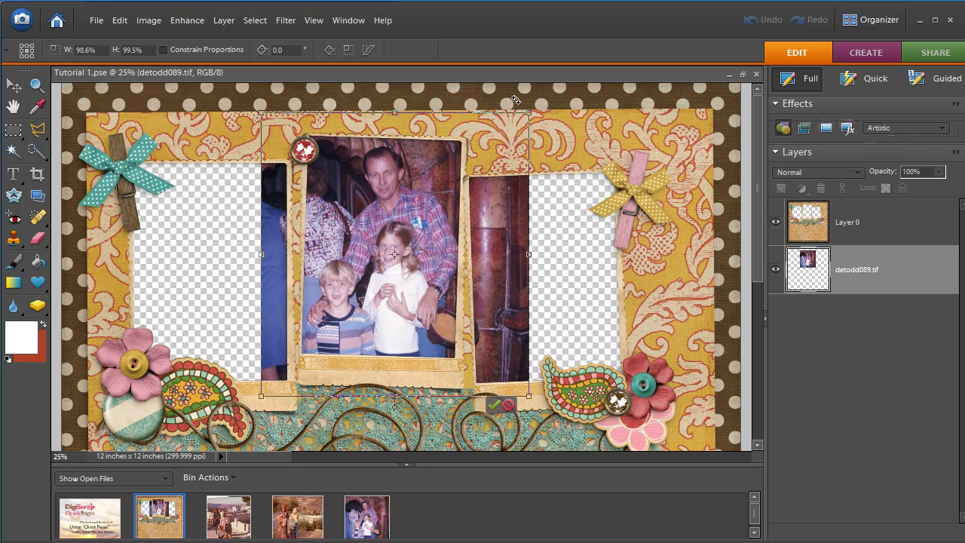
pyautogui.click(496, 406)
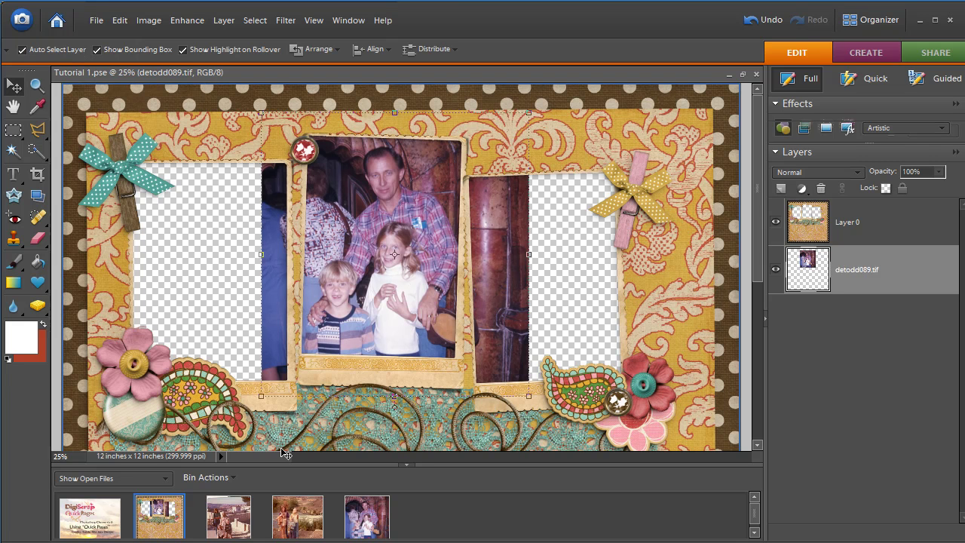
# - Drag the detodd066.tif temple photo onto the page and fit it into the right frame opening
pyautogui.click(232, 514)
pyautogui.moveTo(232, 514); pyautogui.dragTo(541, 294)
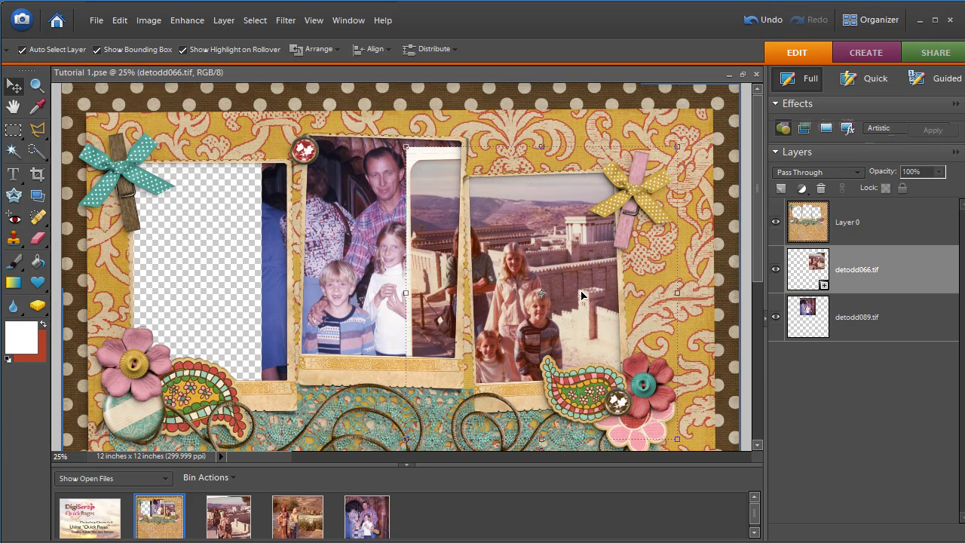
pyautogui.moveTo(527, 319); pyautogui.dragTo(555, 287)
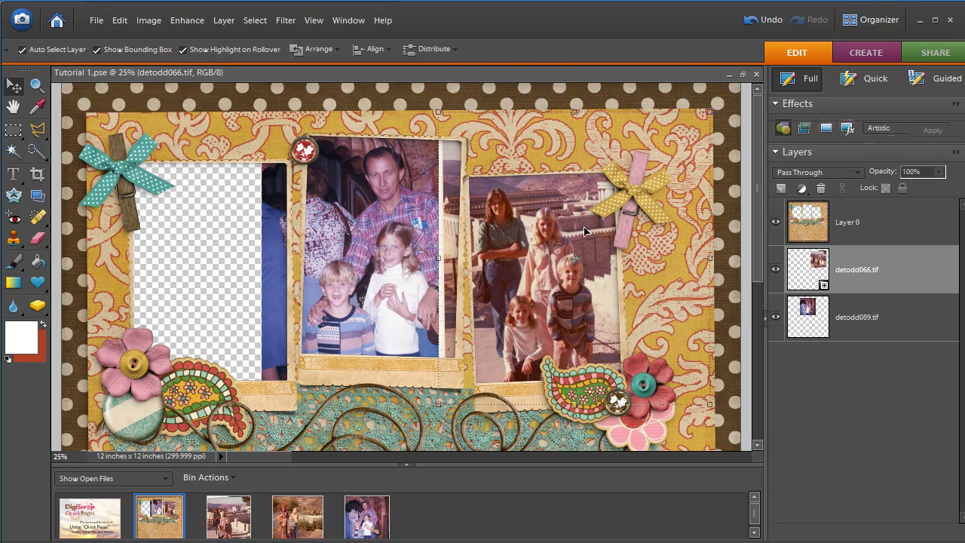
# - Simplify the temple photo's layer
pyautogui.rightClick(831, 273)
pyautogui.click(850, 344)
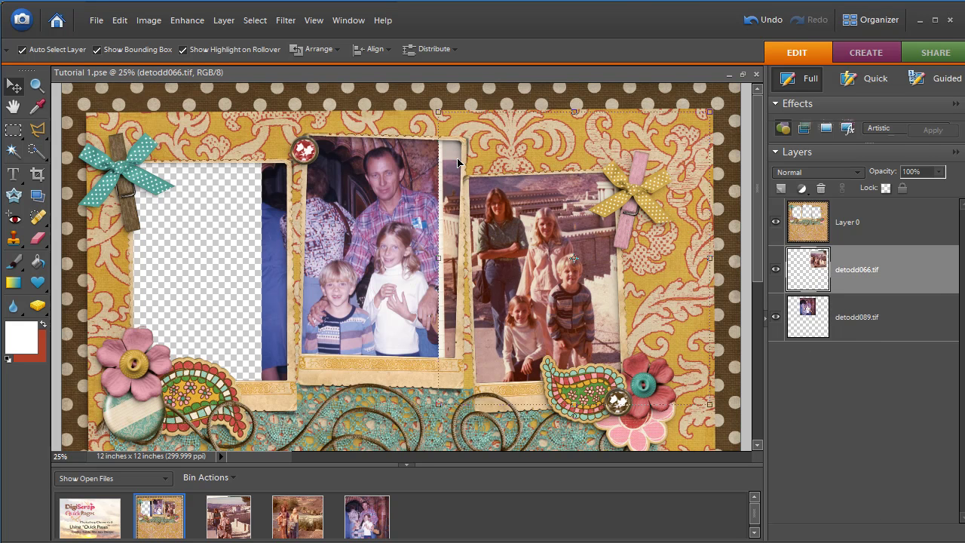
pyautogui.click(35, 133)
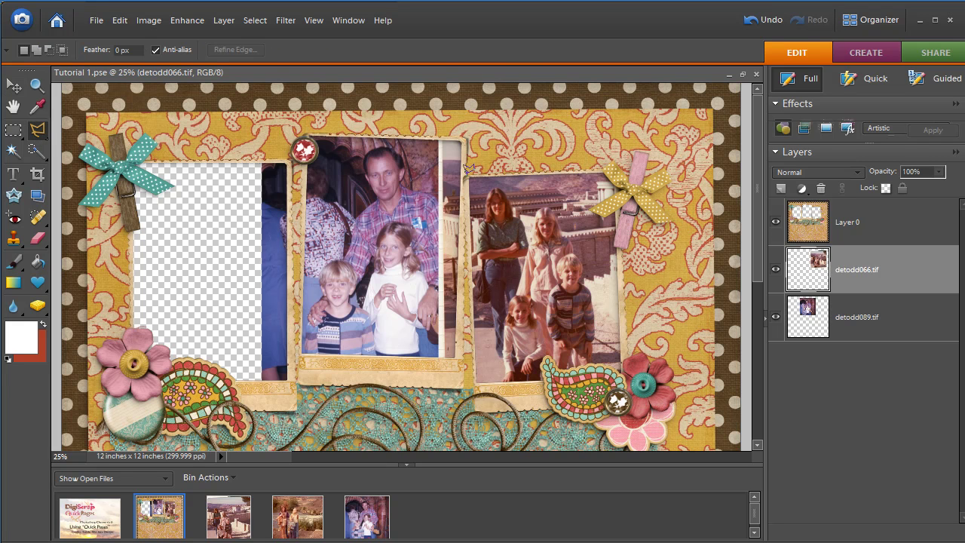
# - Trace a Polygonal Lasso selection around the right frame opening and close it
pyautogui.moveTo(467, 168)
pyautogui.mouseDown()
pyautogui.moveTo(595, 153)
pyautogui.moveTo(618, 160)
pyautogui.moveTo(633, 309)
pyautogui.mouseUp()
pyautogui.click(468, 169)
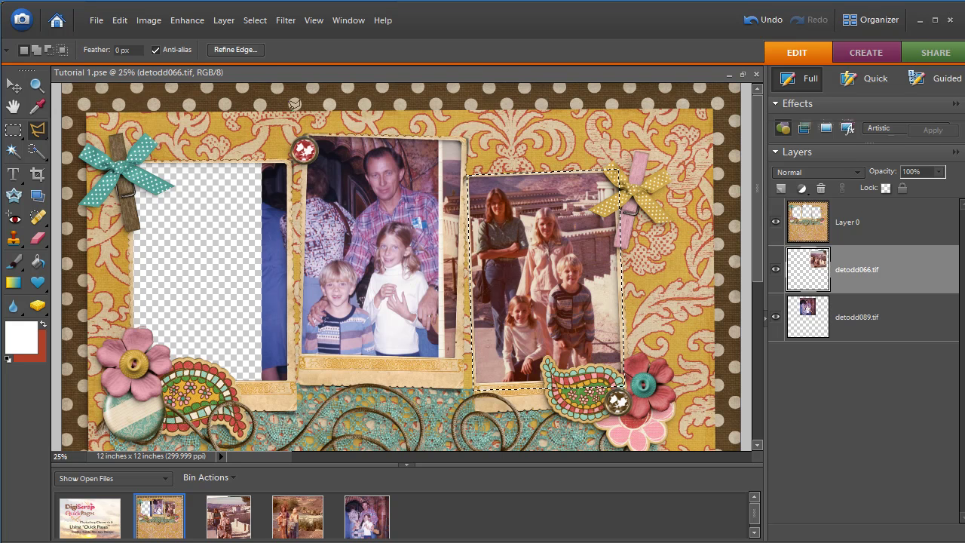
pyautogui.click(257, 21)
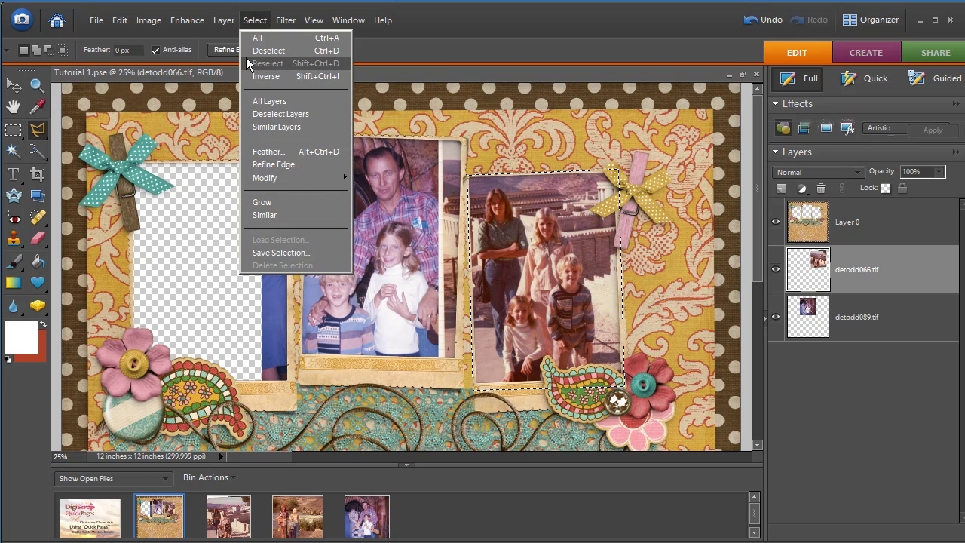
# - Invert the selection, delete the temple photo outside the right frame, then deselect
pyautogui.click(260, 76)
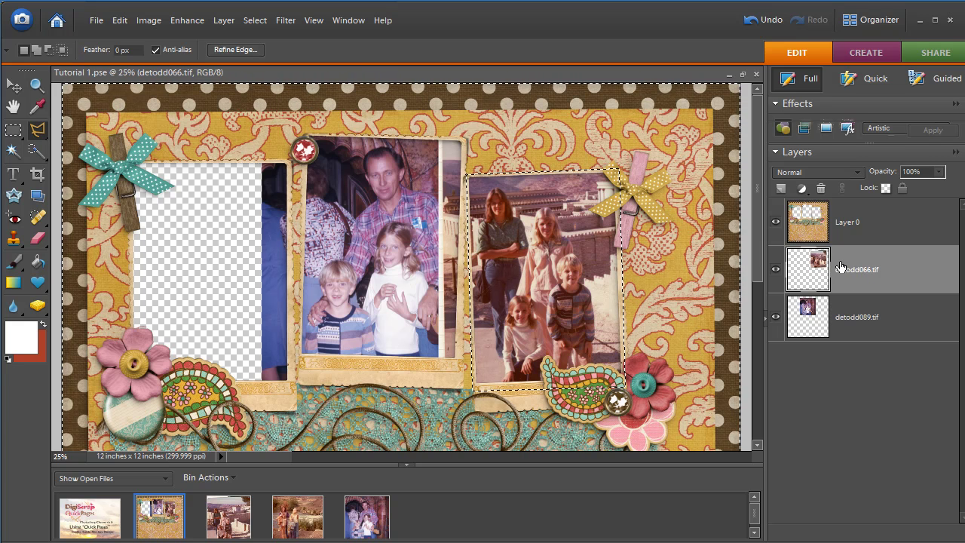
pyautogui.press('Delete')
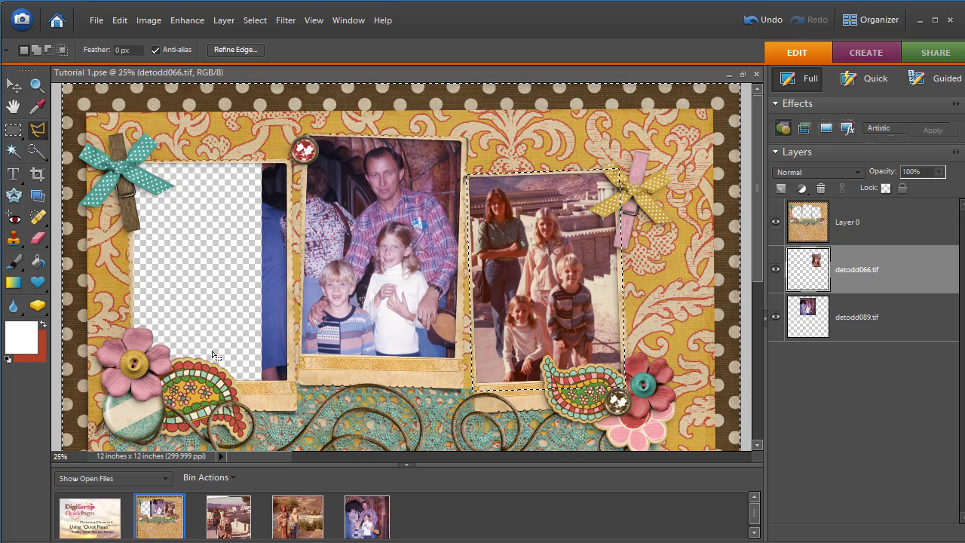
pyautogui.click(13, 131)
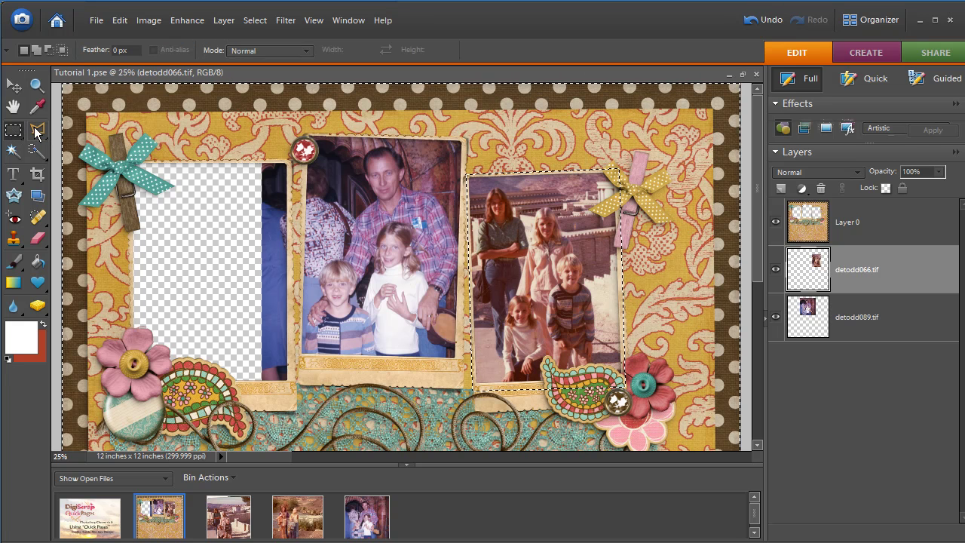
pyautogui.click(146, 119)
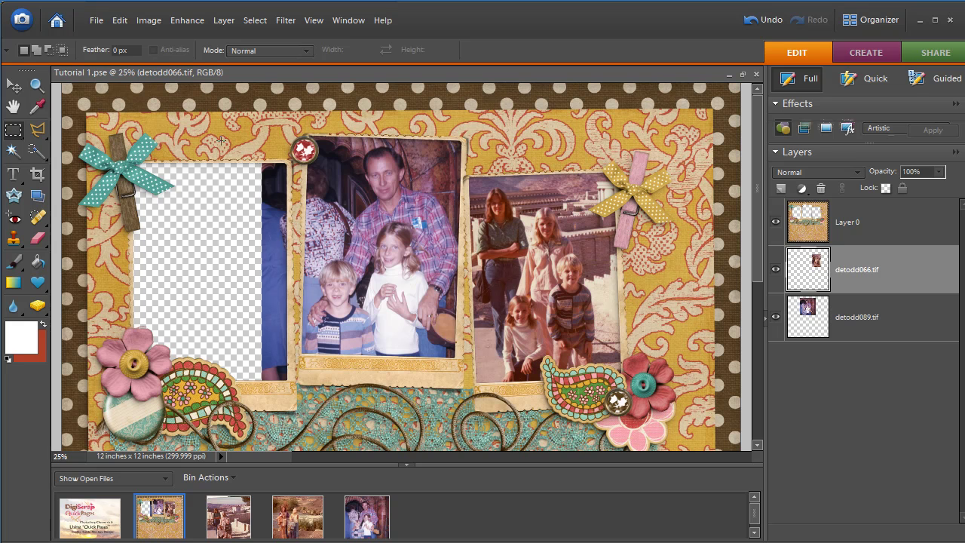
# - Drag todd kids Israel river.tif into the left frame opening and simplify its layer
pyautogui.click(294, 521)
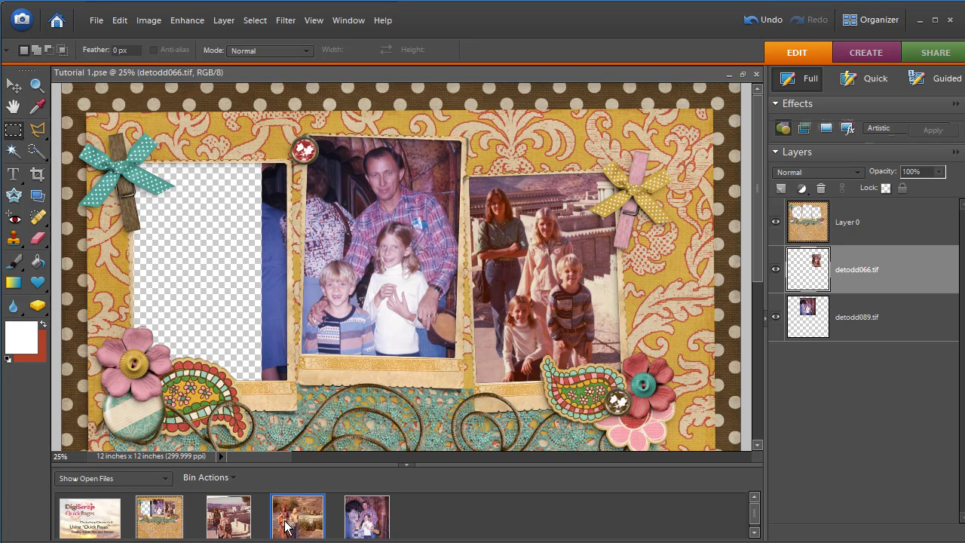
pyautogui.moveTo(294, 526); pyautogui.dragTo(201, 277)
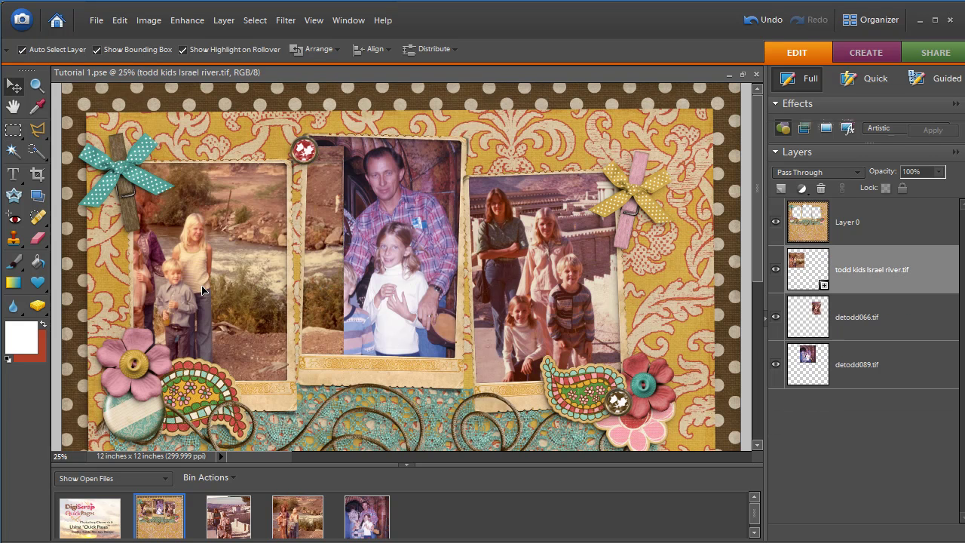
pyautogui.moveTo(202, 290); pyautogui.dragTo(257, 278)
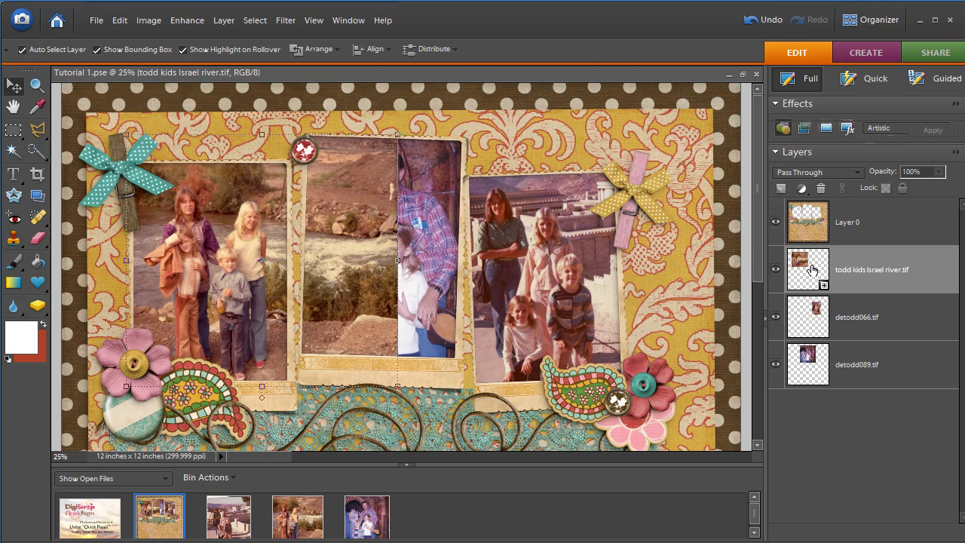
pyautogui.rightClick(863, 275)
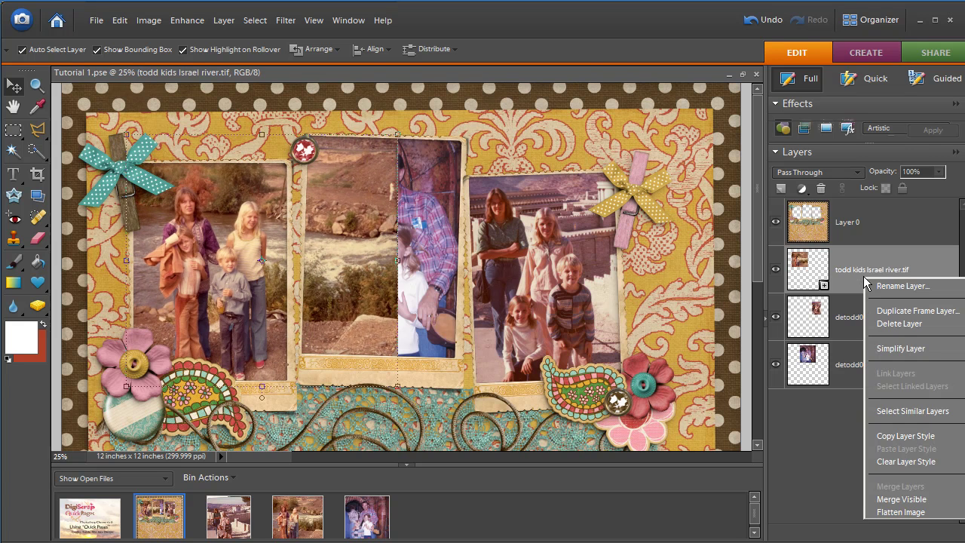
pyautogui.click(878, 348)
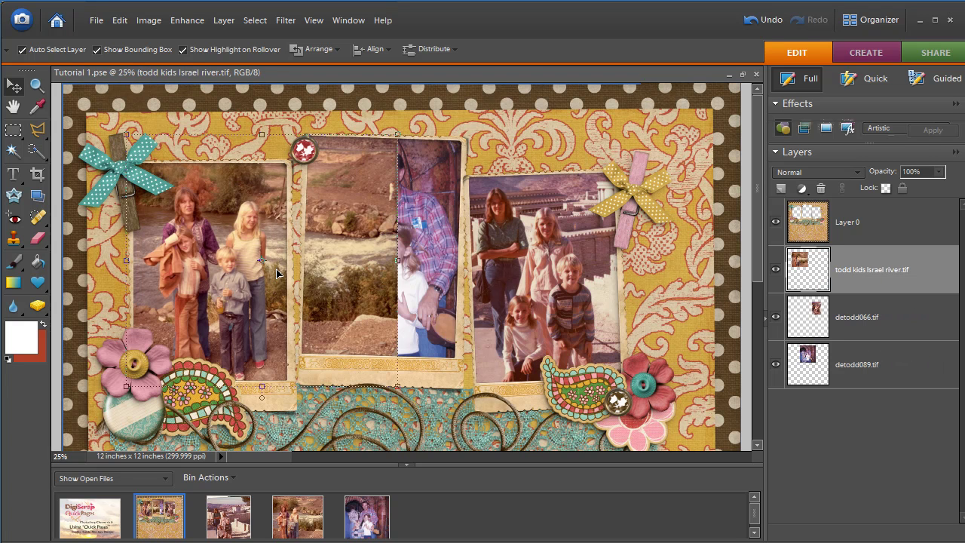
# - Enclose the left frame opening's four corners in a Polygonal Lasso selection
pyautogui.click(35, 136)
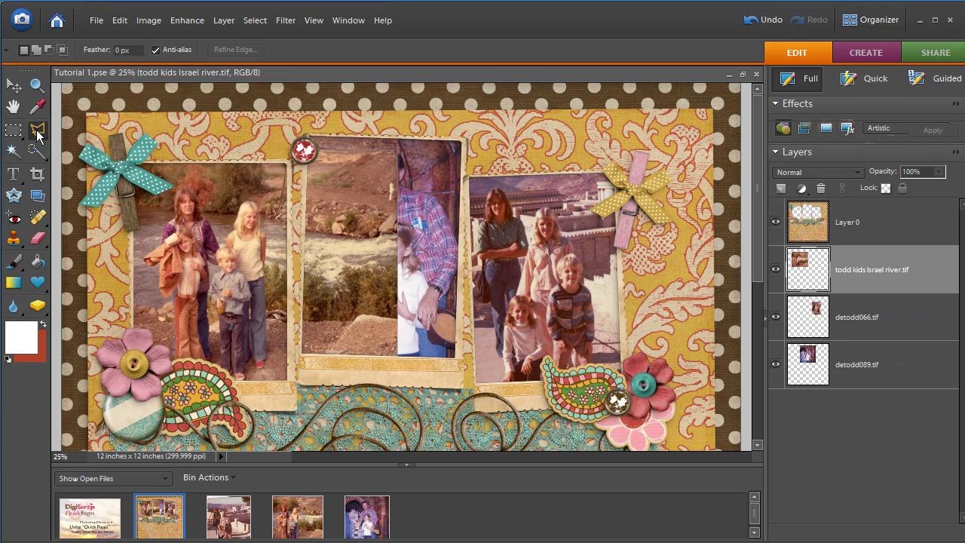
pyautogui.click(130, 159)
pyautogui.click(293, 161)
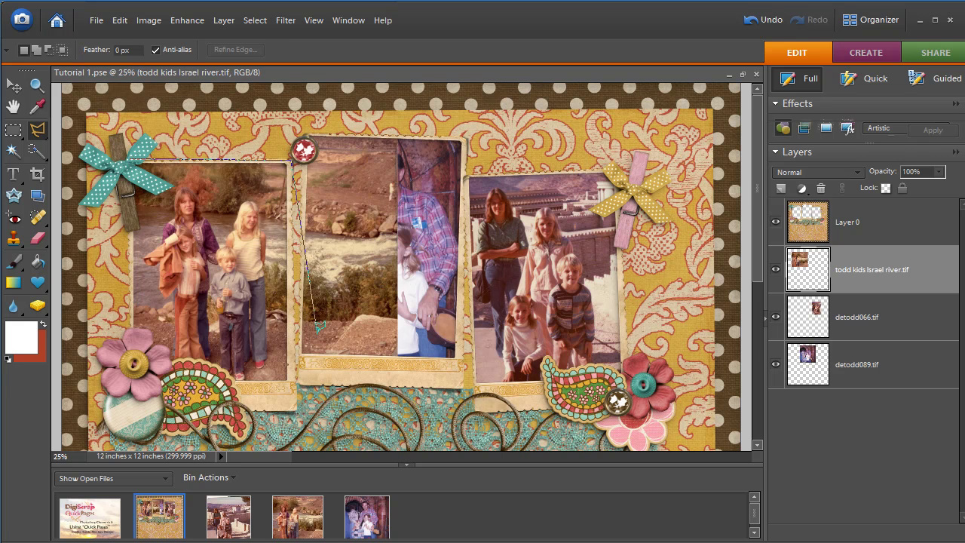
pyautogui.scroll(-3, 298, 287)
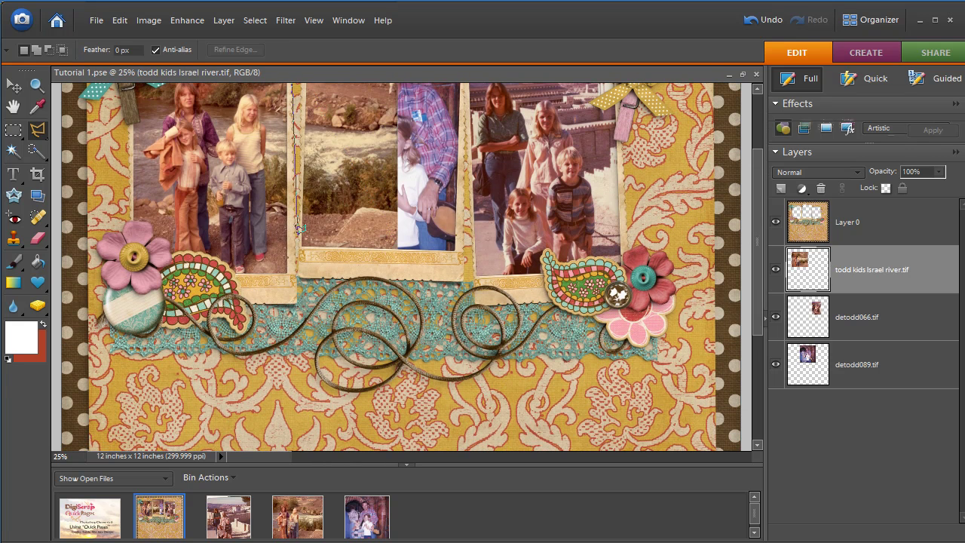
pyautogui.click(293, 274)
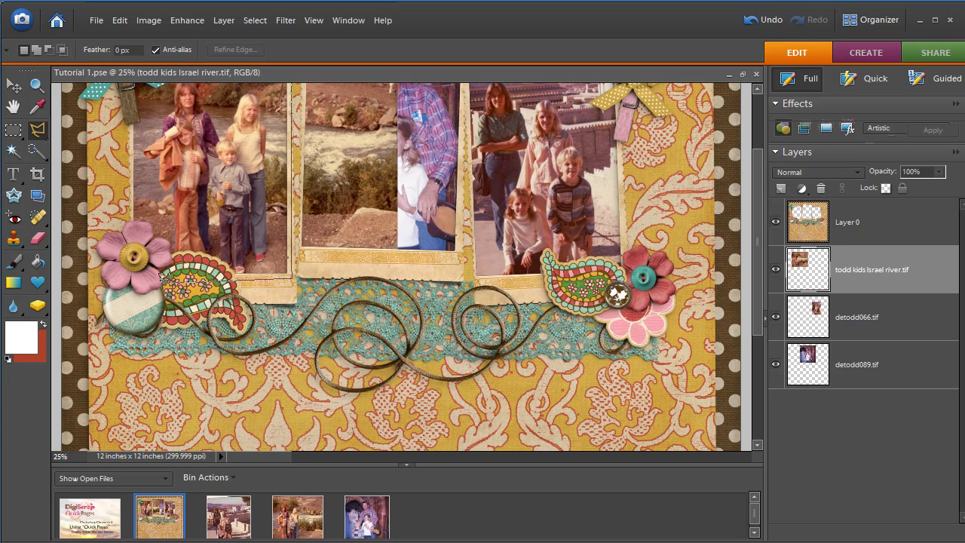
pyautogui.click(126, 274)
pyautogui.scroll(3, 128, 103)
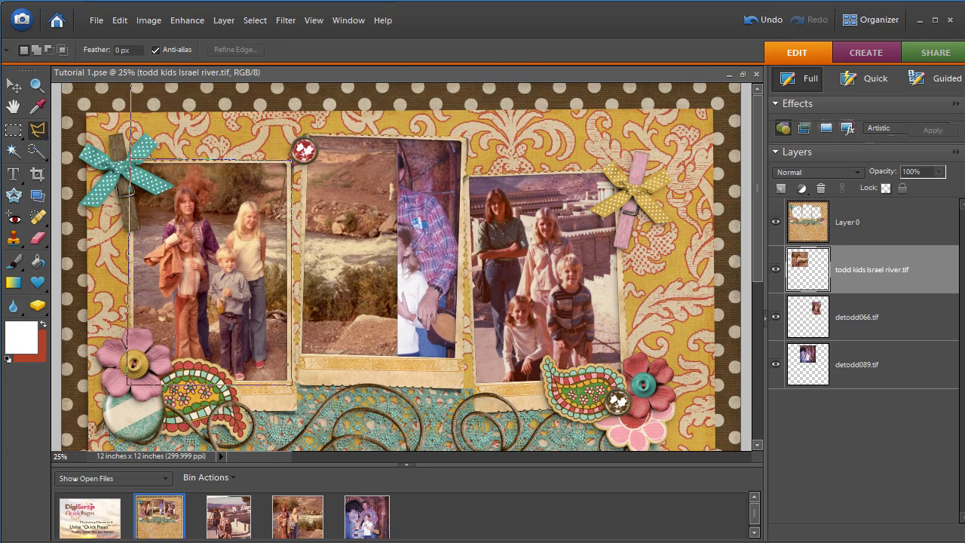
pyautogui.click(128, 152)
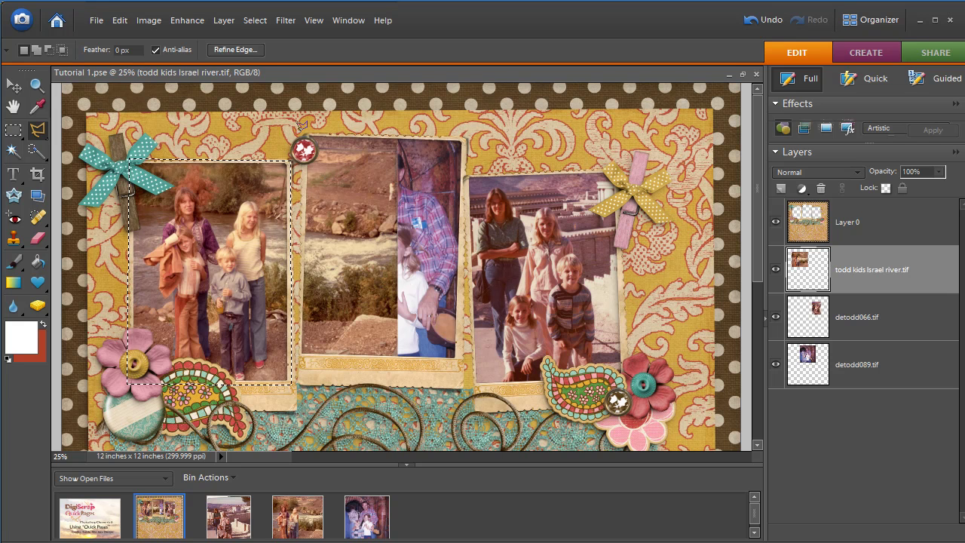
pyautogui.click(255, 21)
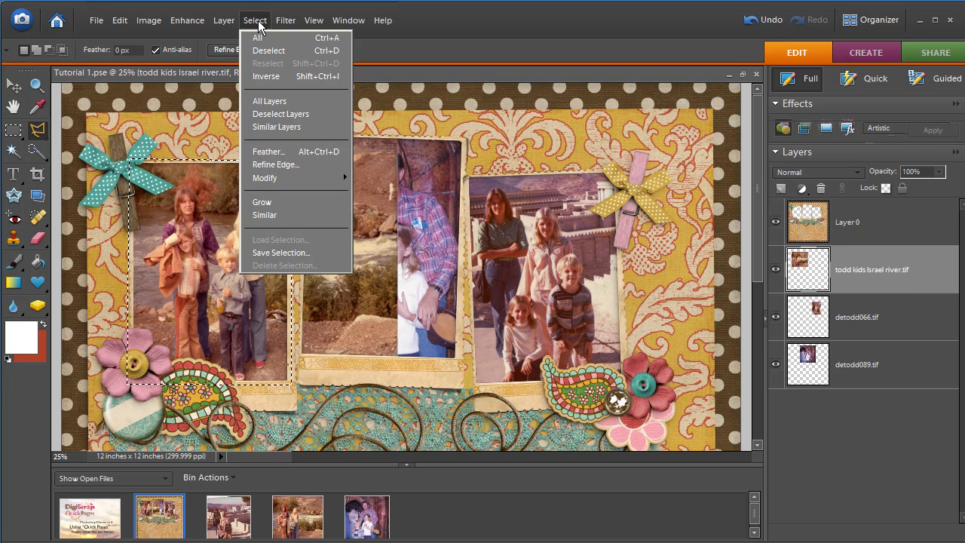
# - Invert the selection and delete the river photo's overlap onto the middle frame
pyautogui.click(266, 77)
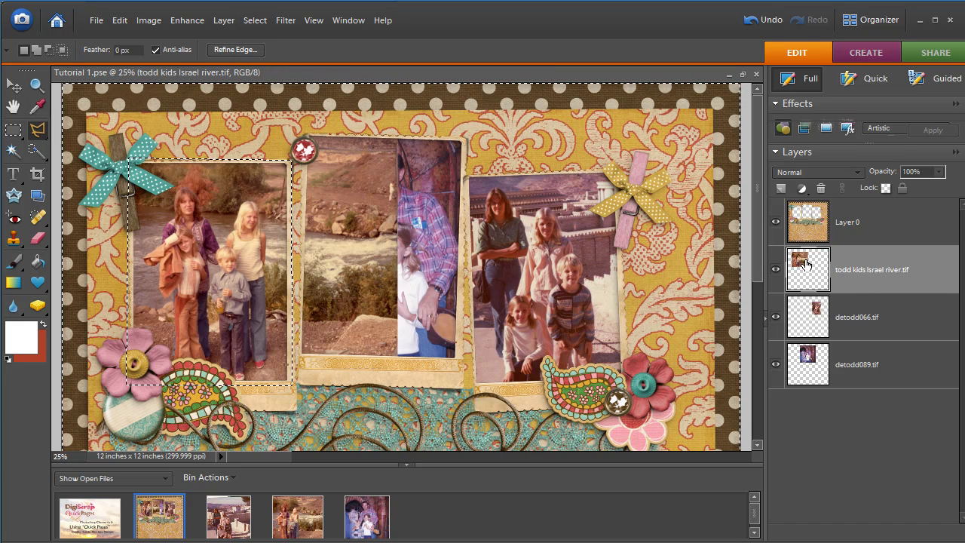
pyautogui.press('Delete')
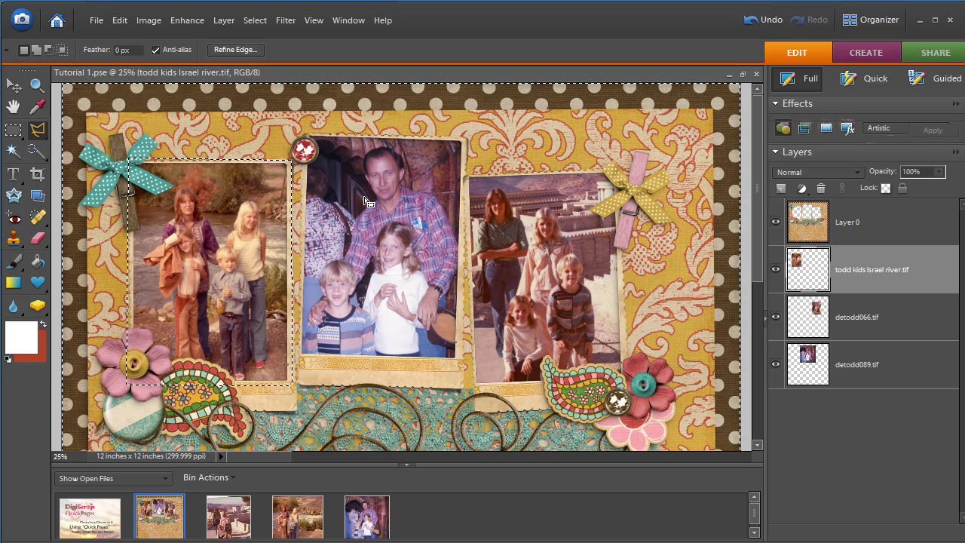
pyautogui.click(15, 131)
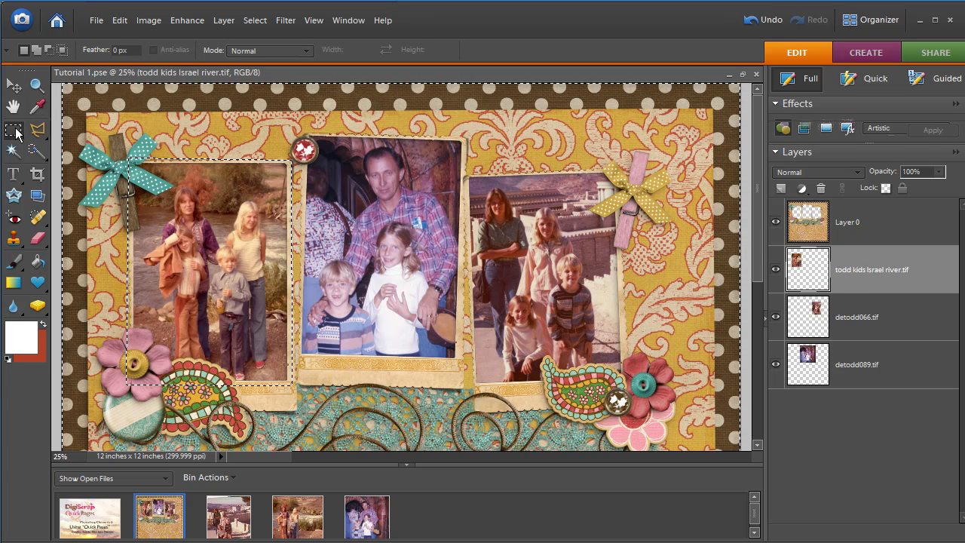